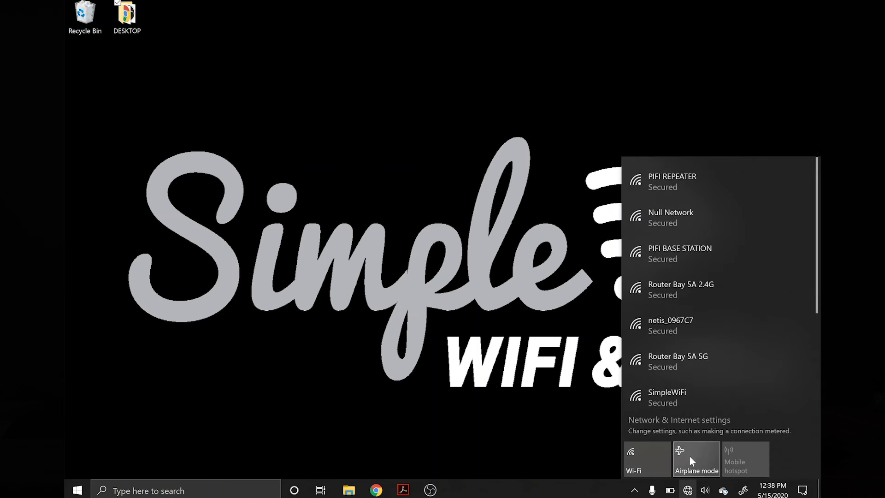
# Connect Windows to the open TP-Link_2.4GHz_800226 Wi-Fi network from the taskbar flyout
pyautogui.scroll(-2, 675, 295)
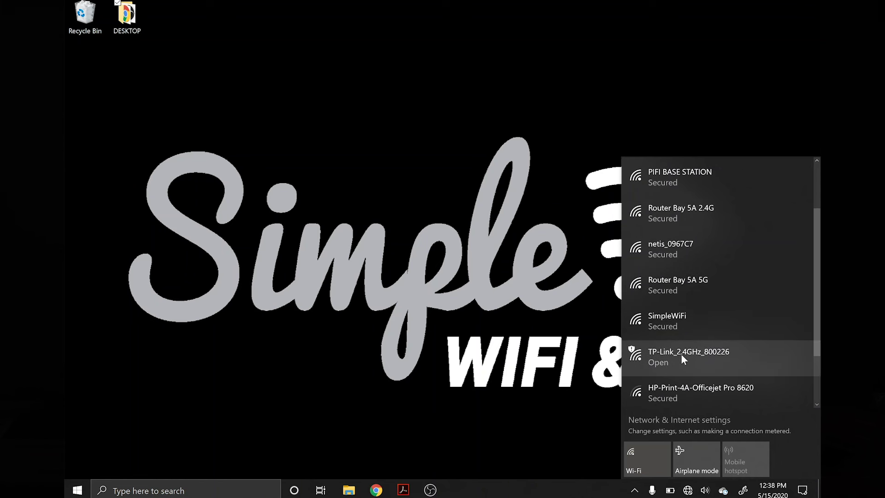
pyautogui.click(705, 354)
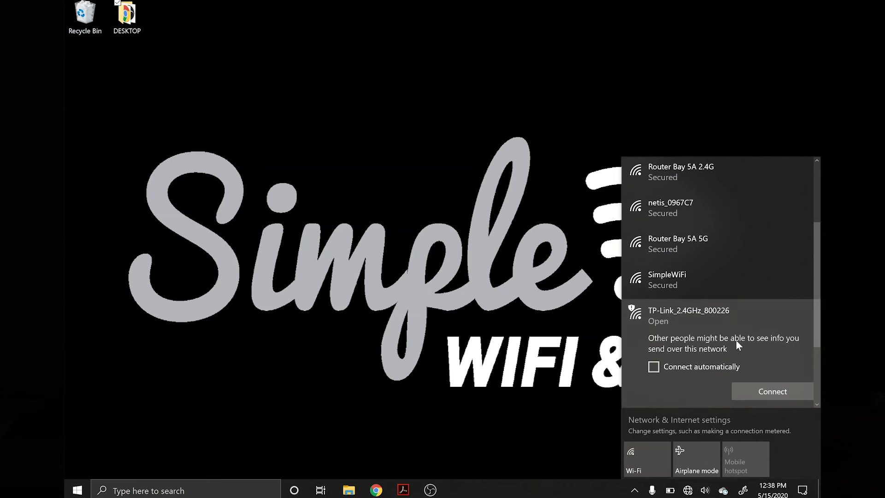
pyautogui.click(758, 394)
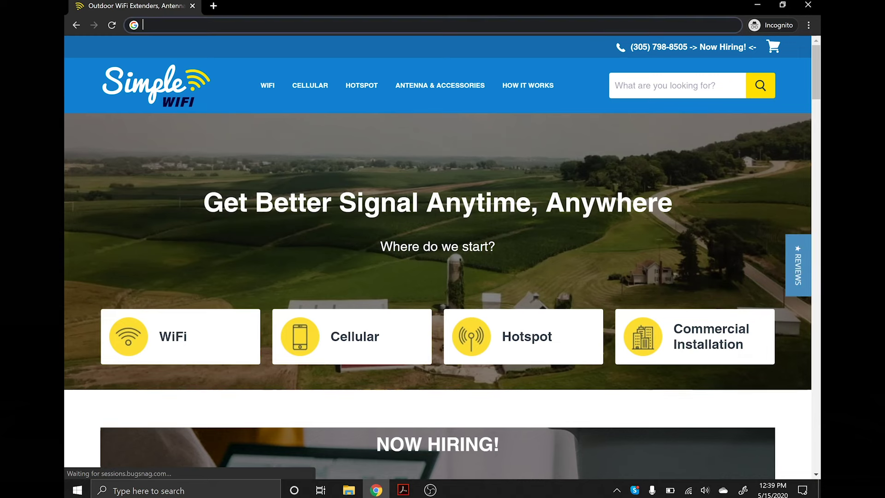
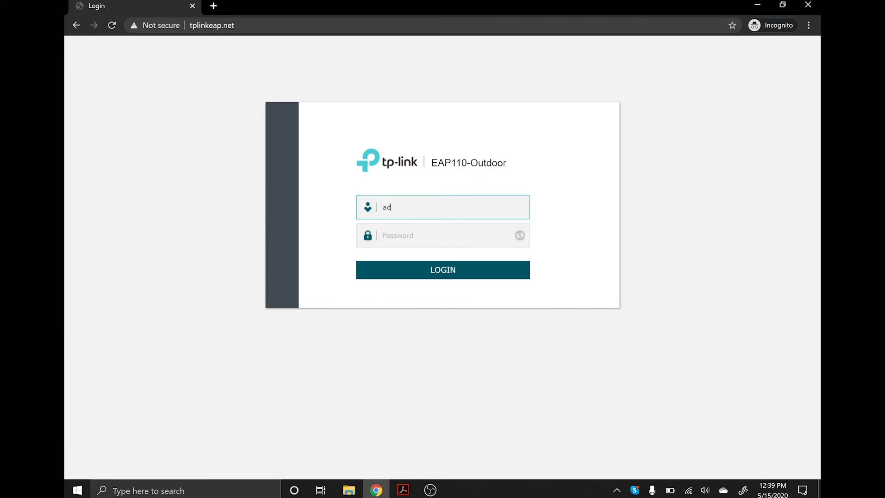
# Log in to the EAP110 management page at tplinkeap.net with the default admin credentials
pyautogui.press('Tab')
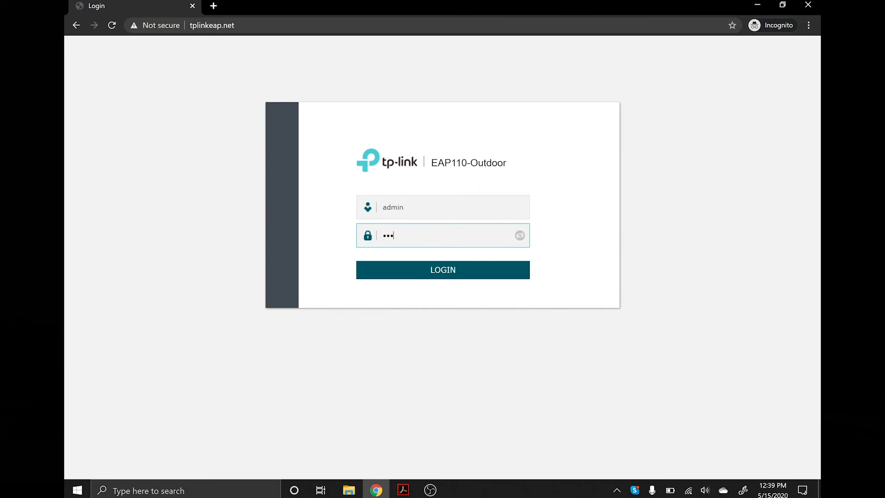
pyautogui.click(408, 271)
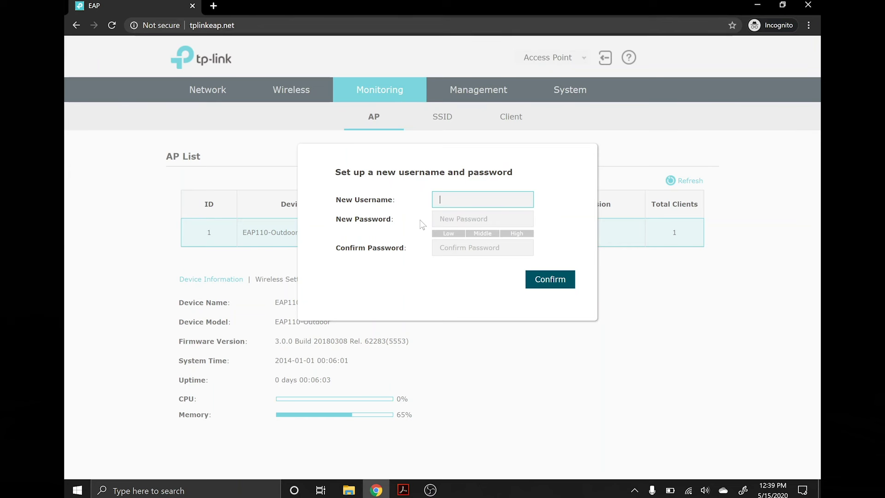
# Enter a new login username and password, confirm the password, and submit the setup prompt
pyautogui.write('admin')
pyautogui.press('Tab')
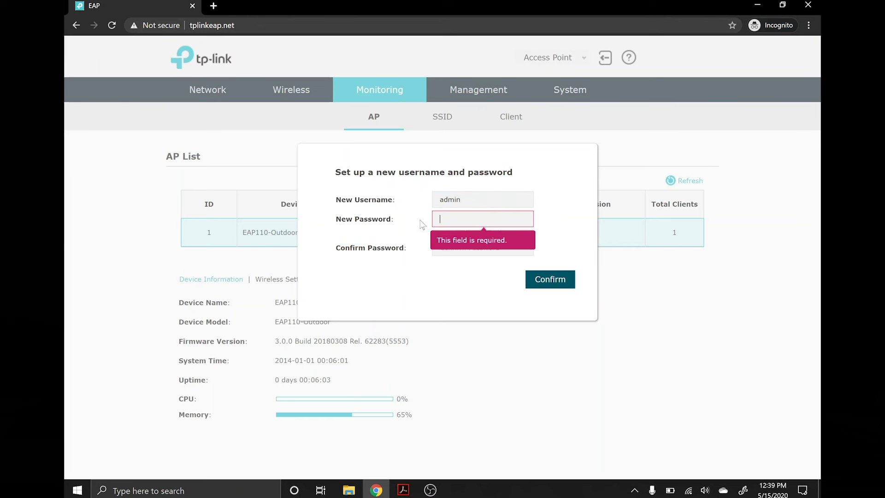
pyautogui.write('••••••••••')
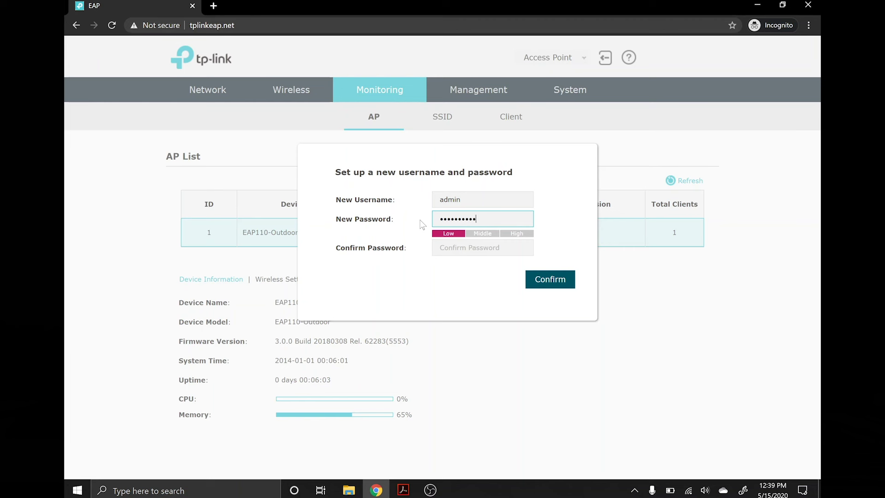
pyautogui.press('Tab')
pyautogui.write('•')
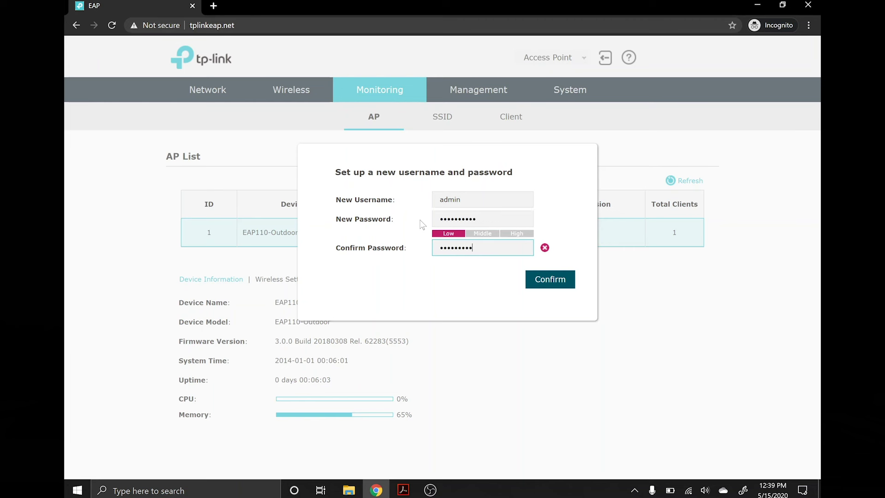
pyautogui.click(559, 287)
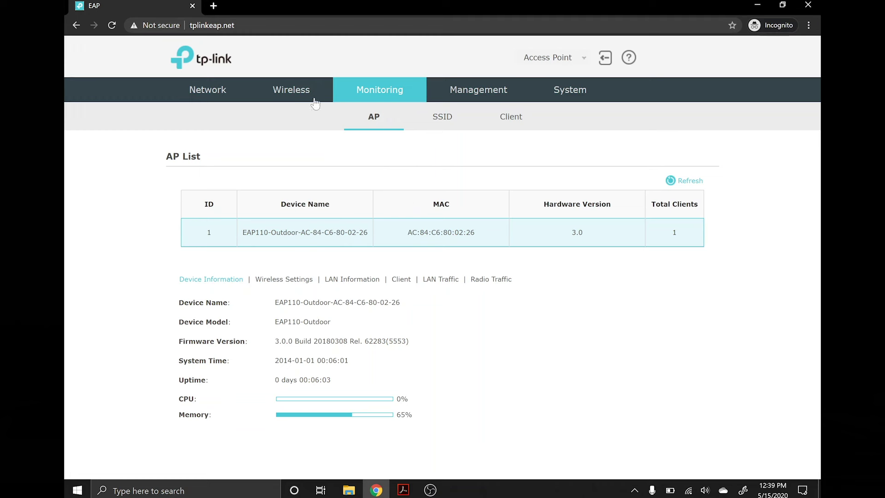
# In Wireless settings, edit the existing SSID and rename it to 'PIFI BASE STATION VIDEO'
pyautogui.click(278, 91)
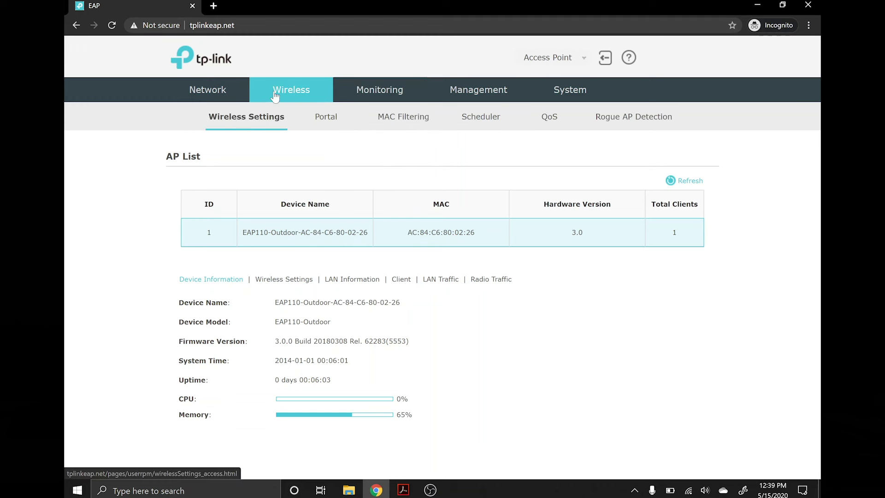
pyautogui.scroll(-2, 375, 368)
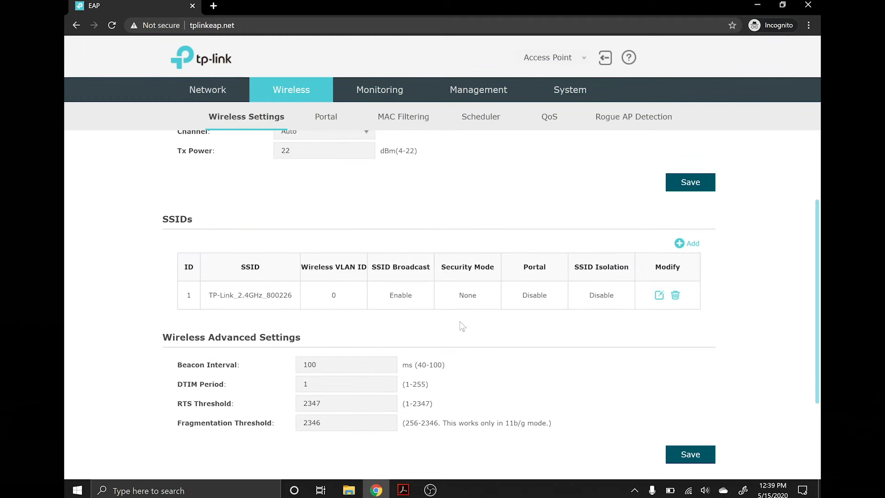
pyautogui.click(658, 295)
pyautogui.scroll(-2, 392, 259)
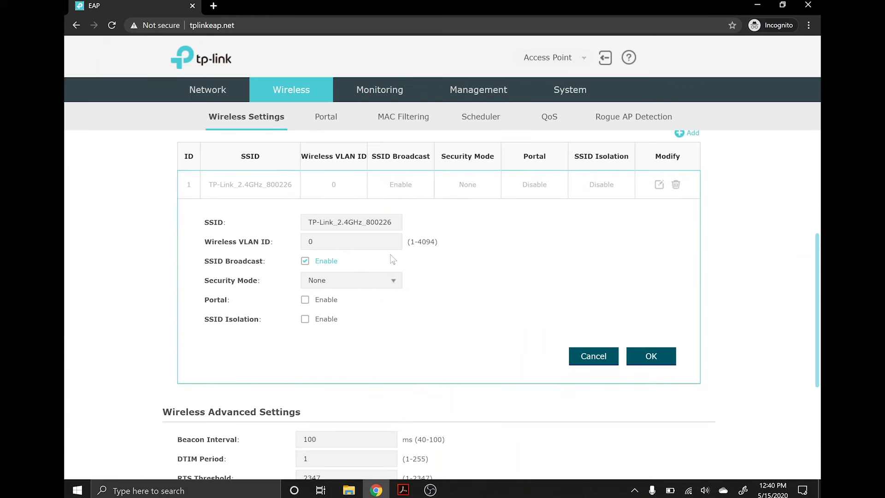
pyautogui.moveTo(392, 222); pyautogui.dragTo(307, 222)
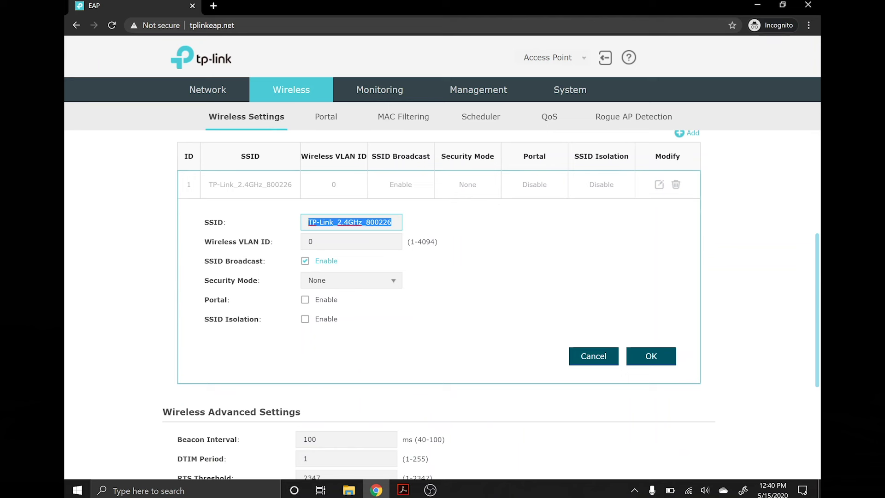
pyautogui.write('pifi')
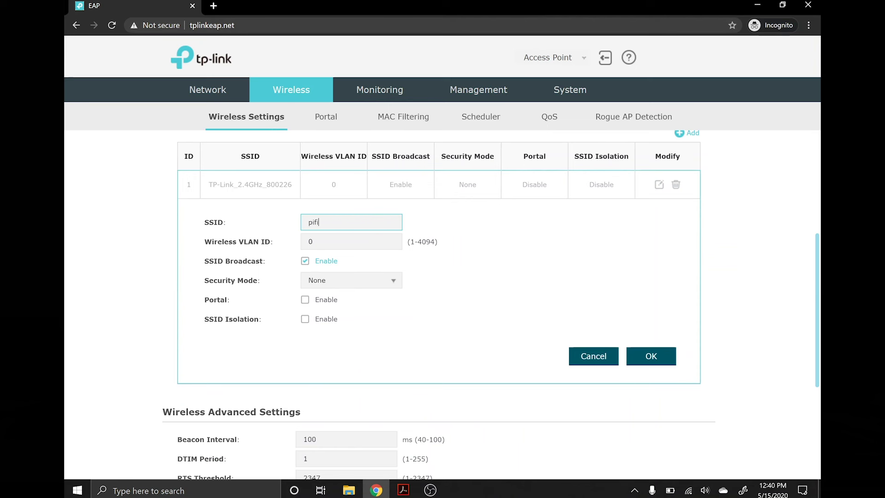
pyautogui.press('BackSpace')
pyautogui.press('BackSpace')
pyautogui.write('PIFI BASE STATION VIDEO')
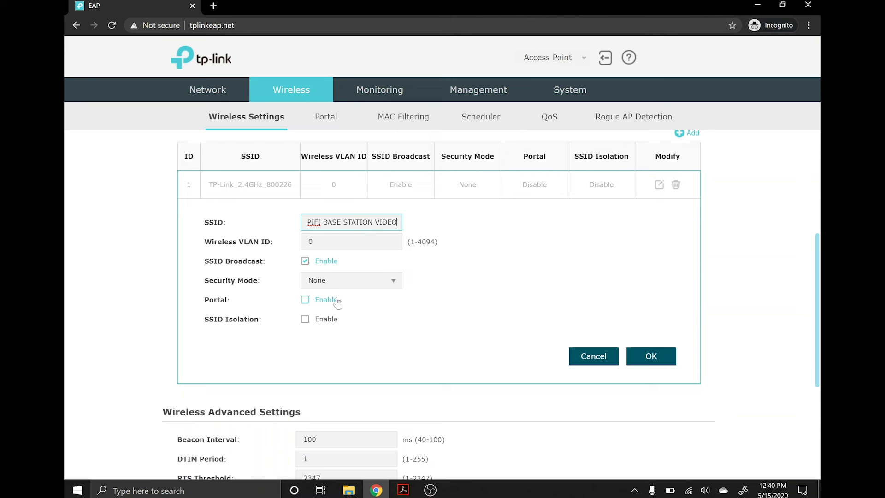
# Set the SSID's security mode to WPA-PSK with a new wireless password and save it
pyautogui.click(350, 281)
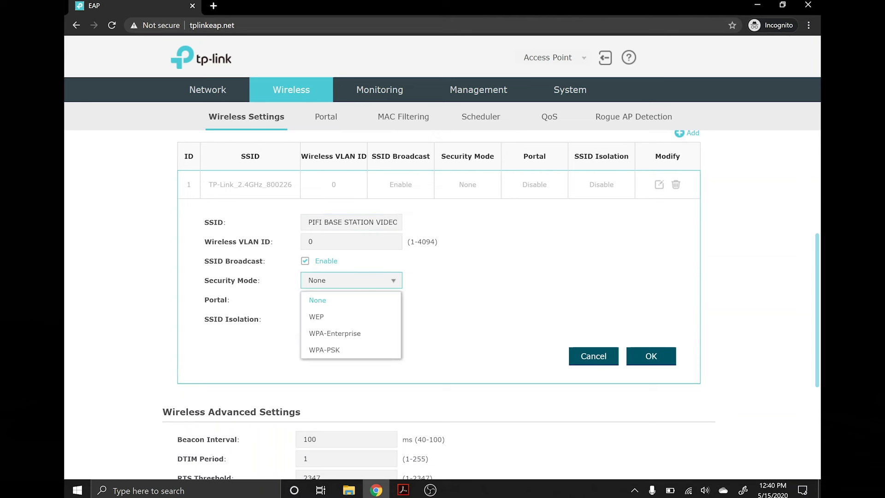
pyautogui.click(344, 353)
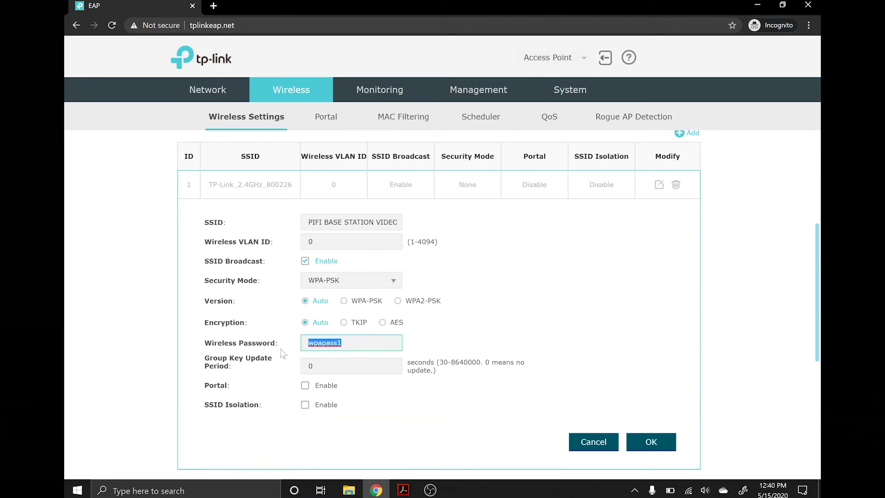
pyautogui.press('BackSpace')
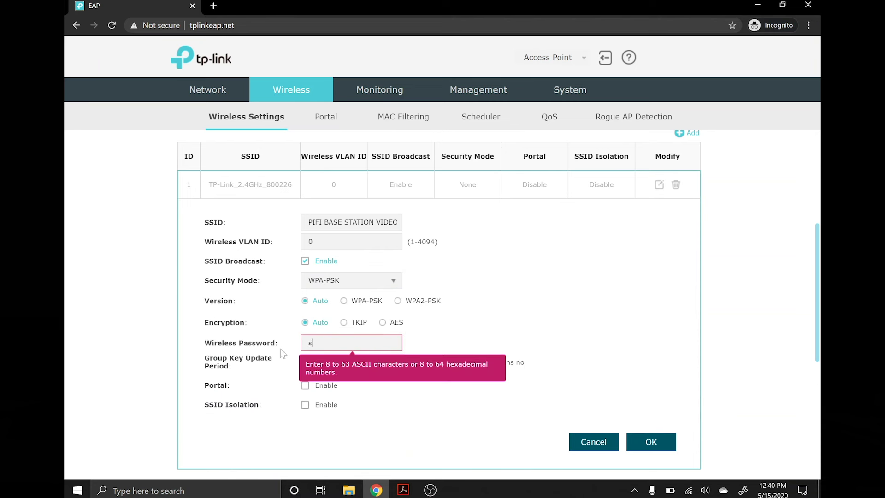
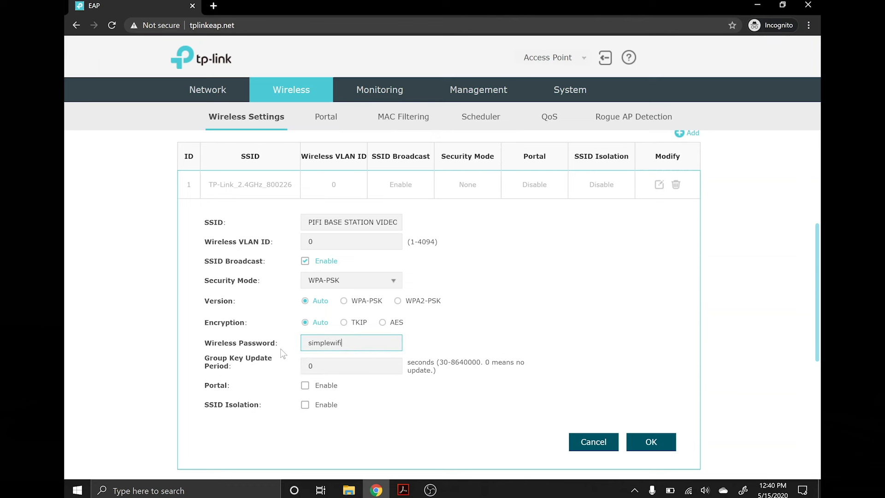
pyautogui.click(657, 447)
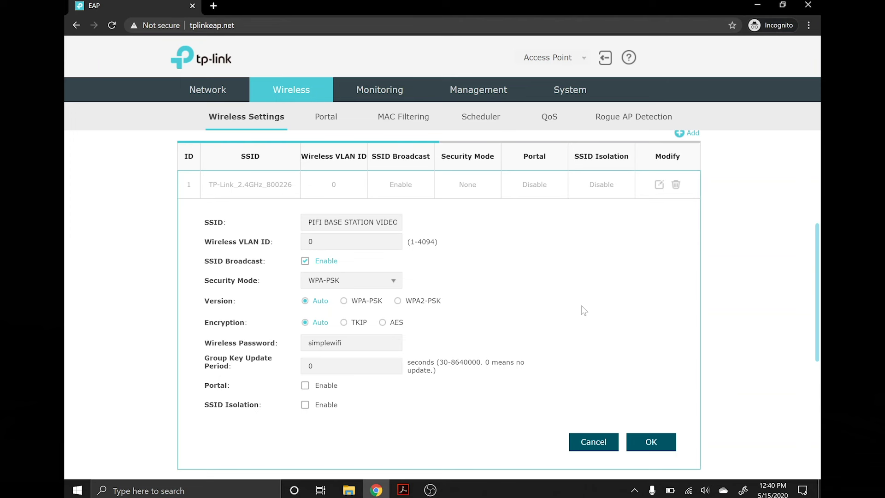
pyautogui.scroll(-1, 583, 310)
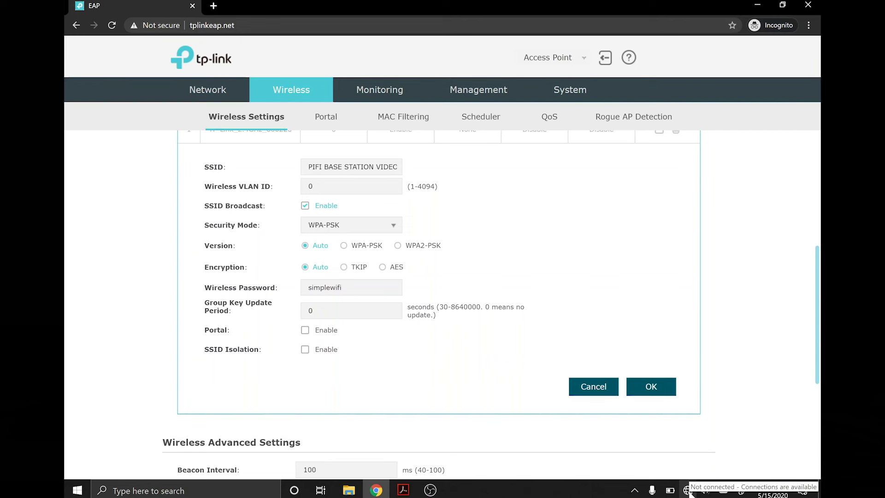
# Join the PIFI BASE STATION VIDEO network with its security key and allow PC discovery
pyautogui.click(688, 490)
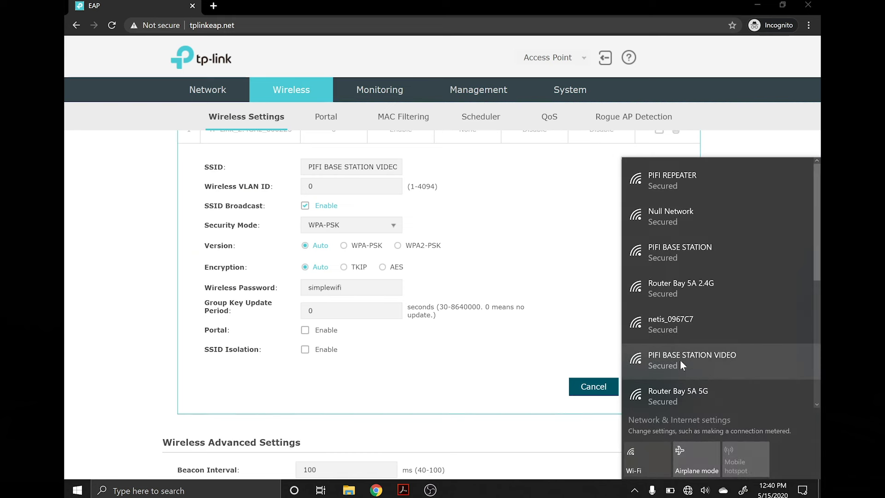
pyautogui.click(709, 358)
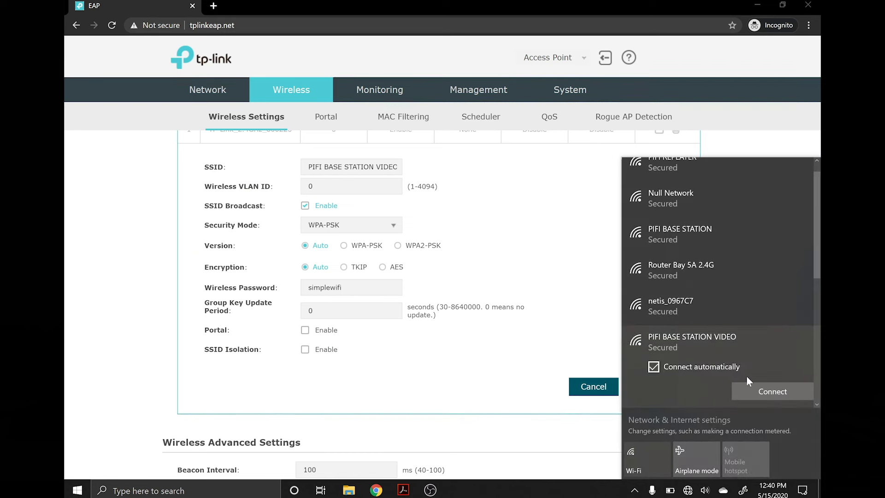
pyautogui.click(758, 389)
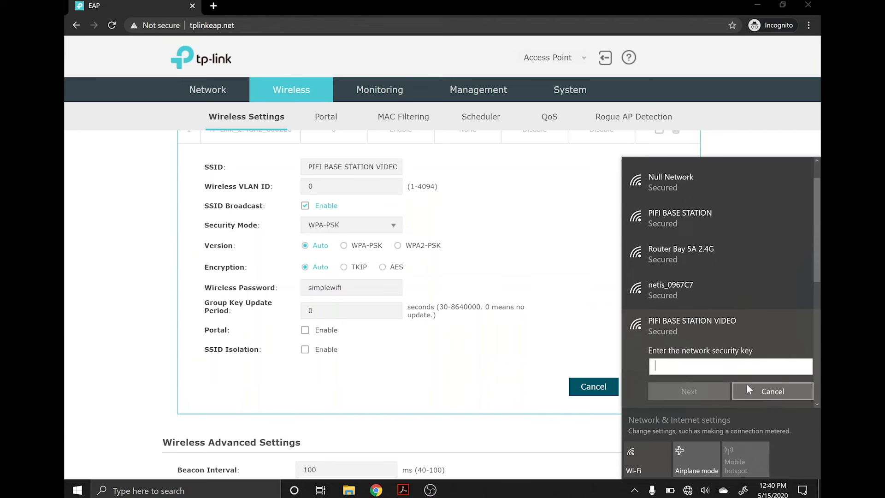
pyautogui.write('si')
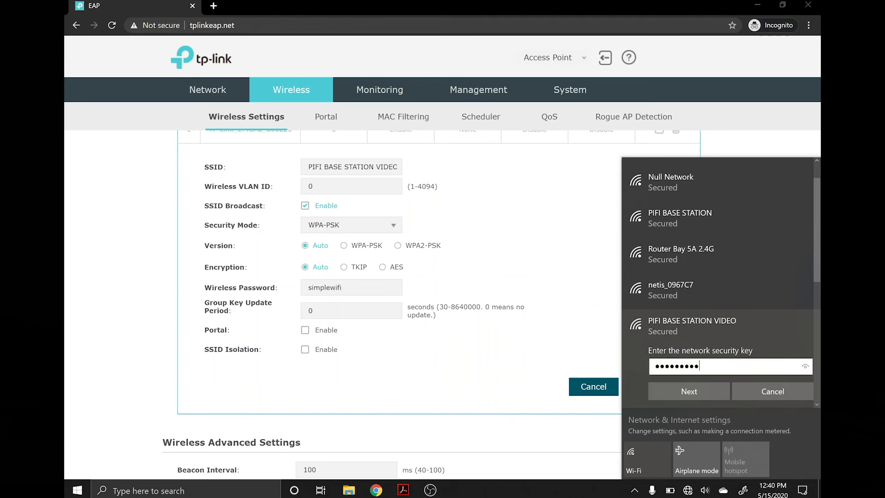
pyautogui.click(688, 391)
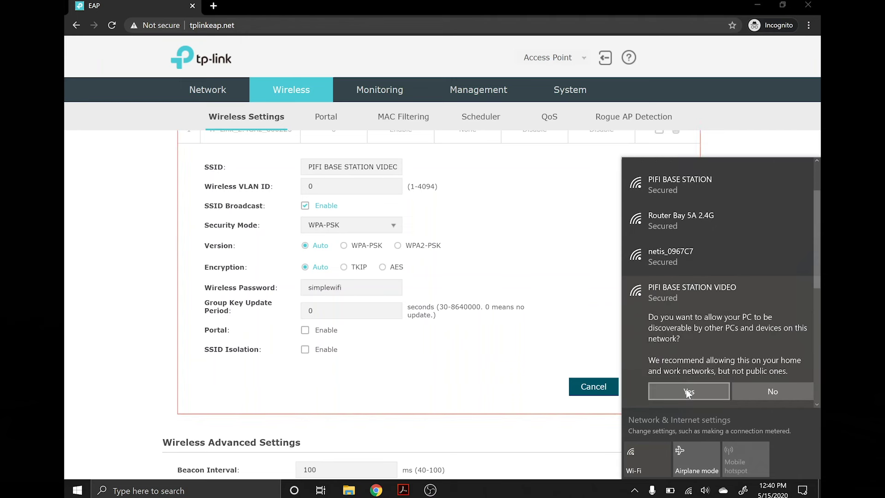
pyautogui.click(765, 388)
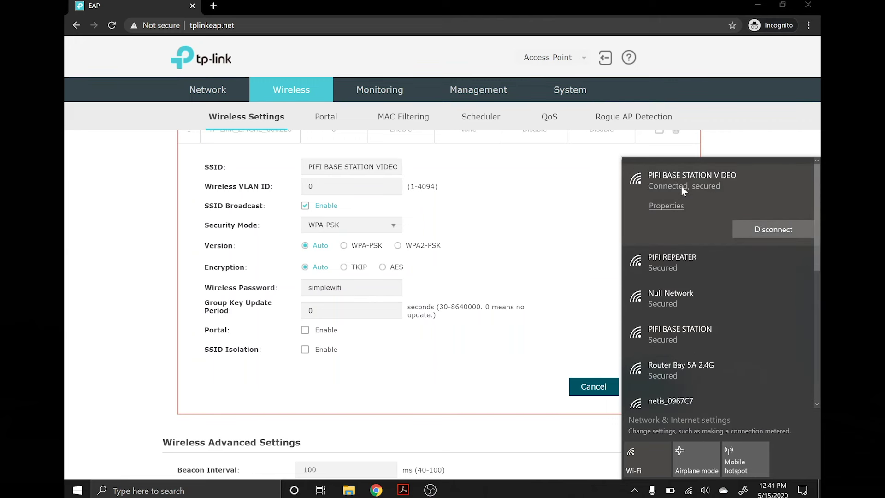
# Open a new Chrome tab next to the EAP management tab
pyautogui.click(219, 5)
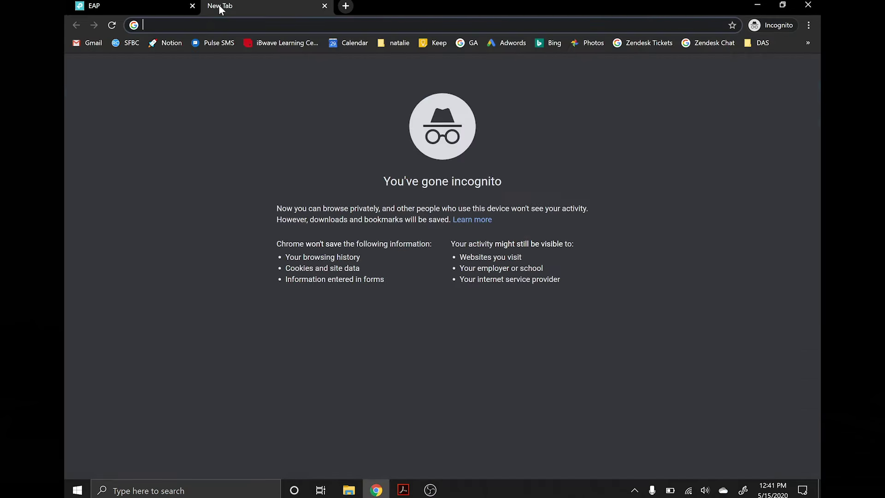